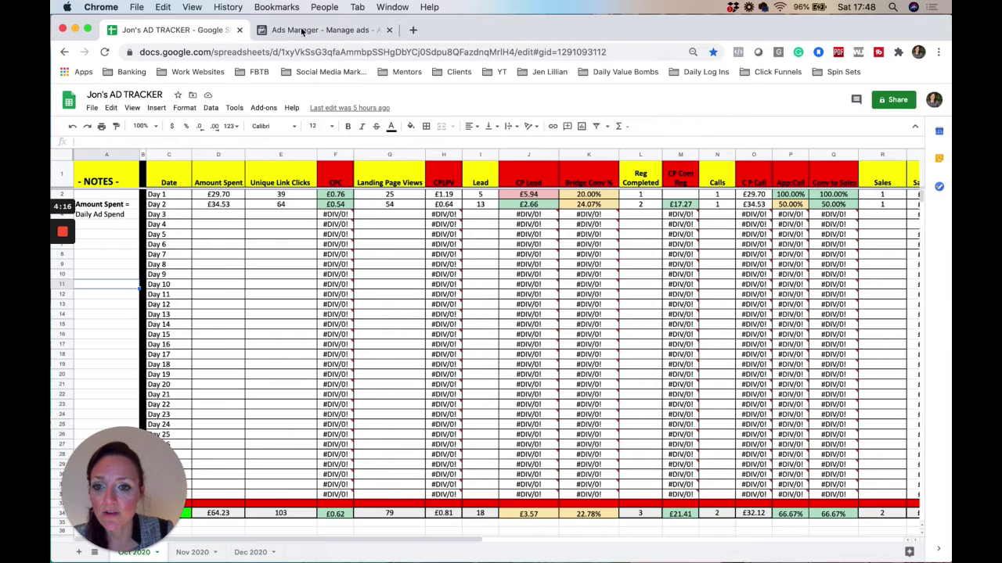
Step: Compare the campaign metric columns in Ads Manager with the matching columns of the October ad tracker in Google Sheets
left_click(302, 30)
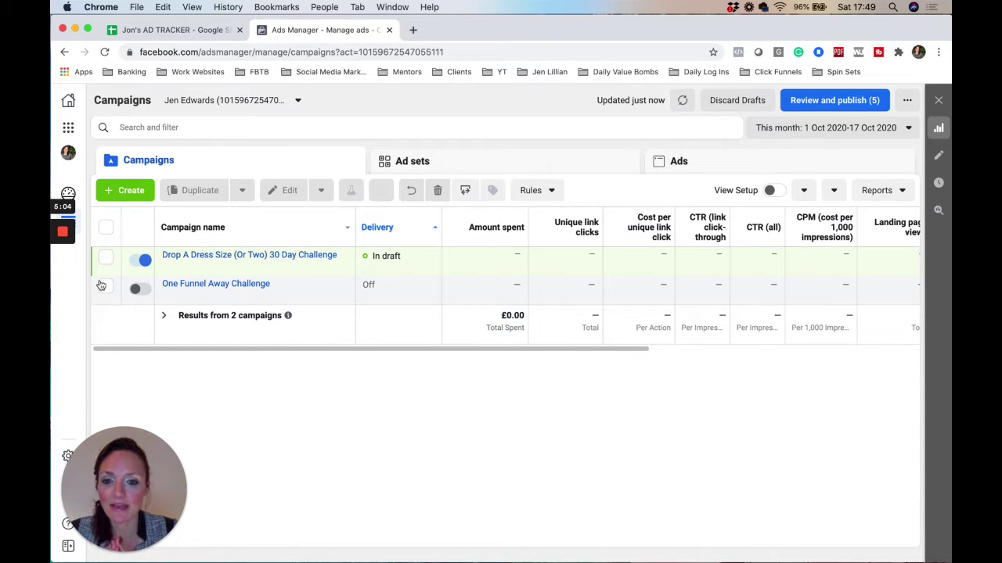
left_click(186, 30)
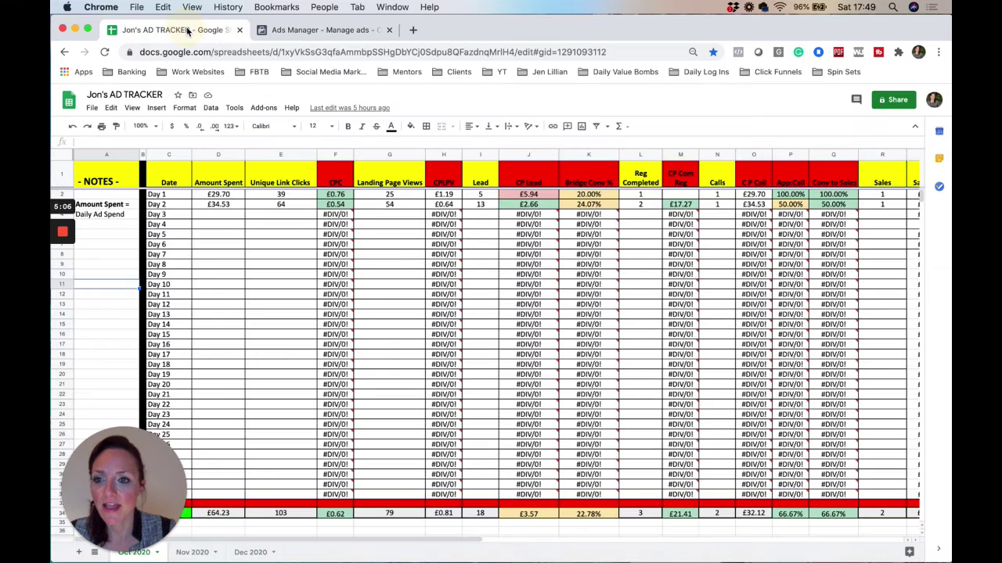
left_click(321, 30)
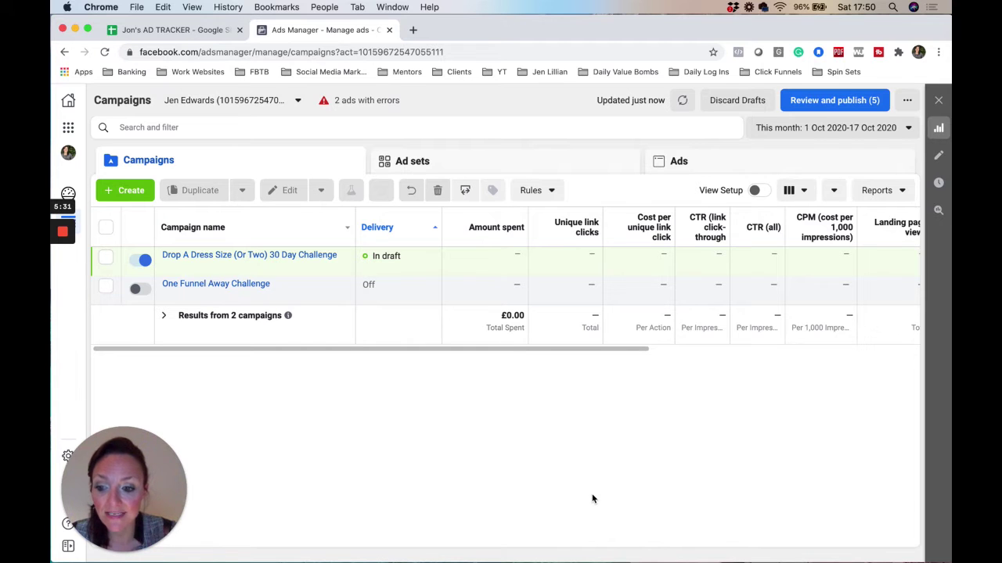
left_click(174, 31)
left_click(309, 32)
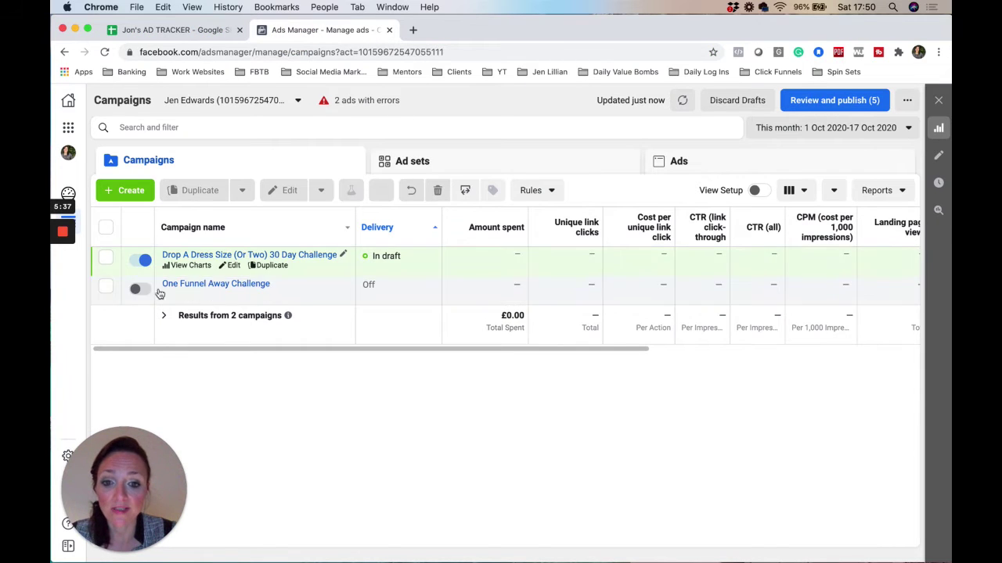
left_click_drag(462, 350, 257, 358)
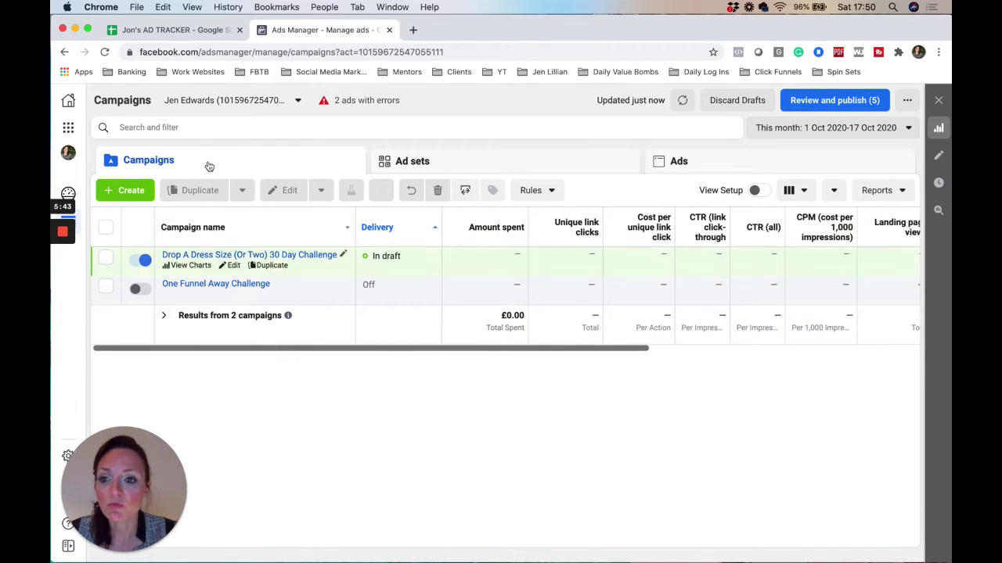
left_click(162, 32)
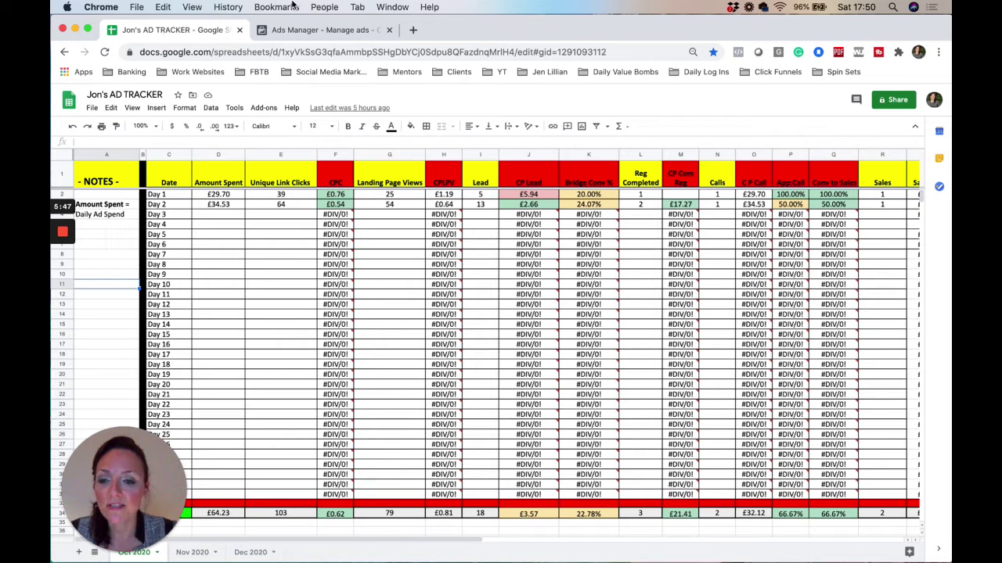
left_click(299, 32)
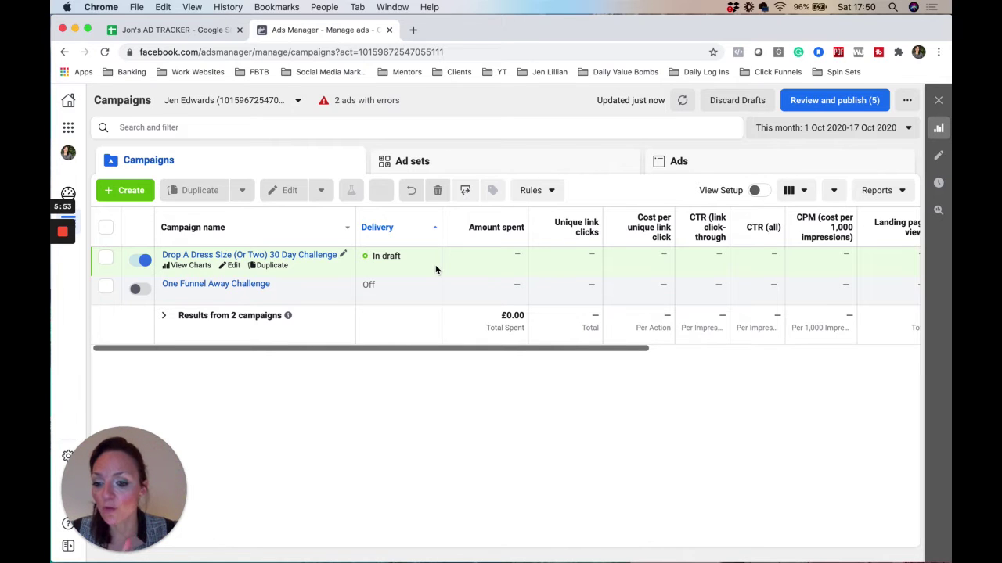
left_click(143, 35)
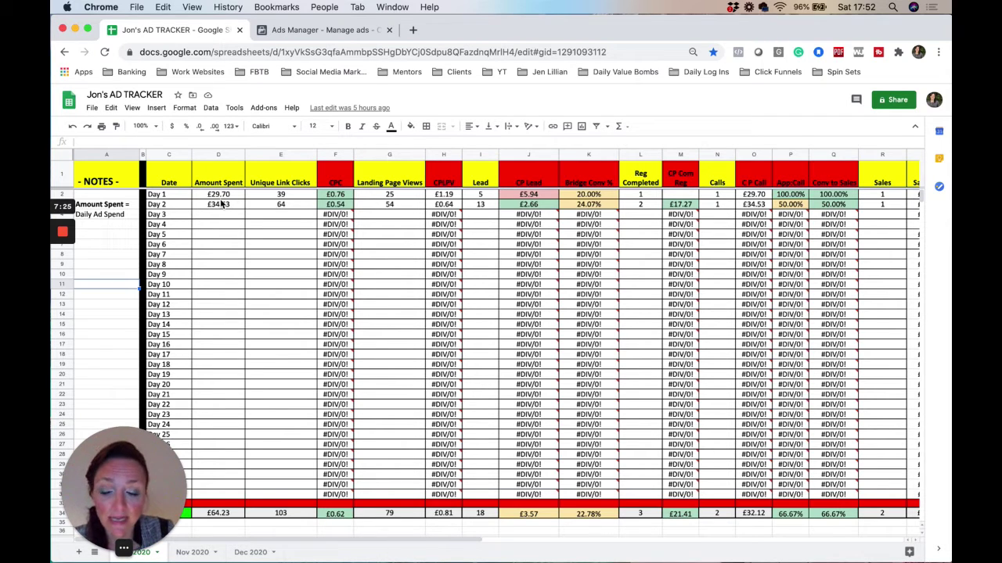
left_click(320, 30)
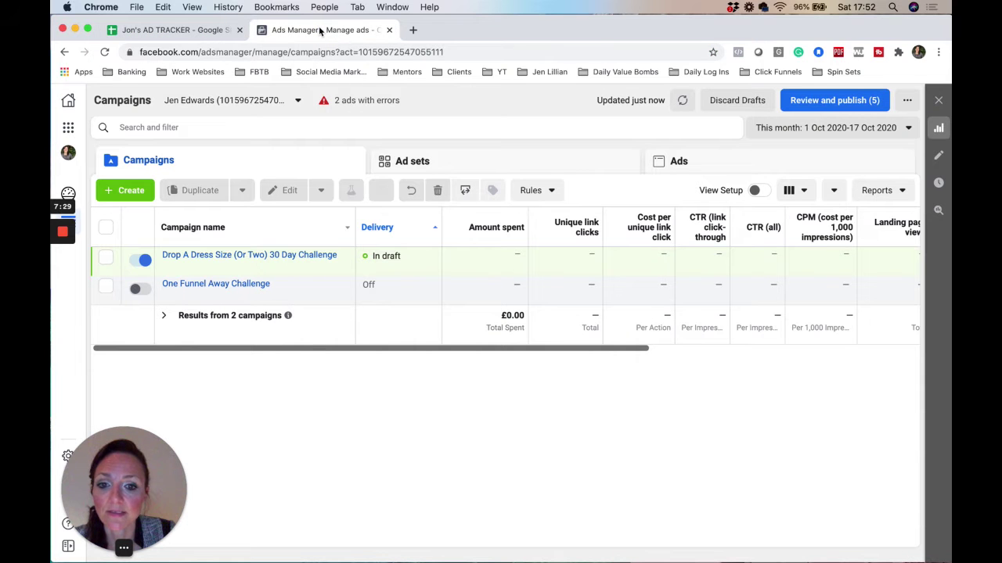
Step: Switch to the ad tracker spreadsheet and review its columns from Amount Spent through Profit, plus the daily rows down to the totals
left_click(209, 31)
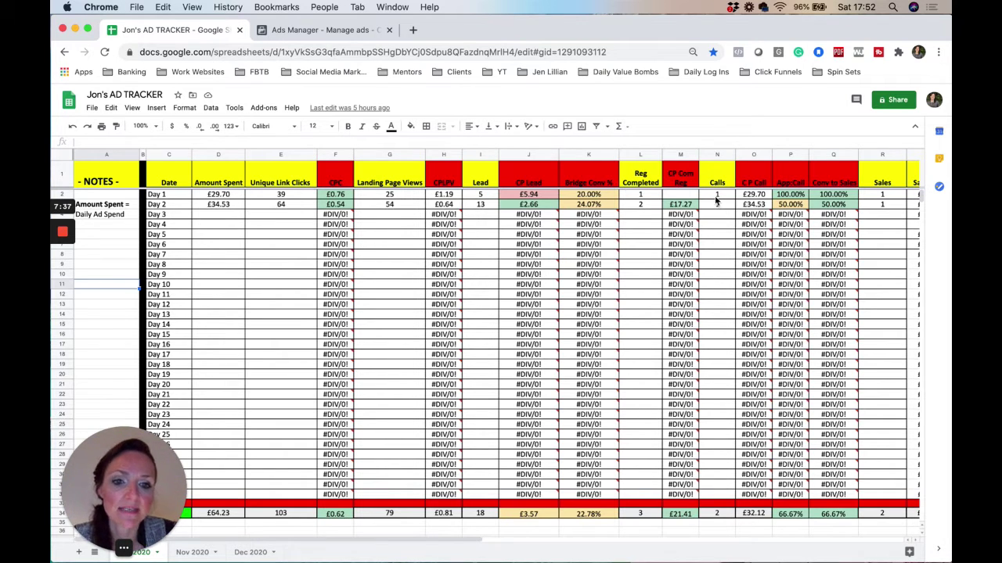
scroll(884, 218, "right", 6)
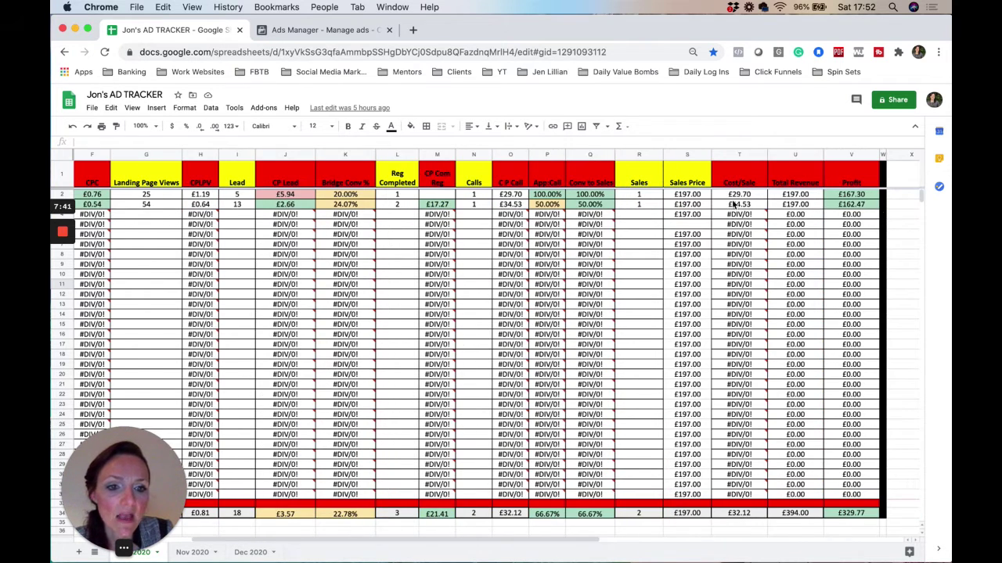
scroll(782, 219, "left", 6)
scroll(783, 219, "down", 1)
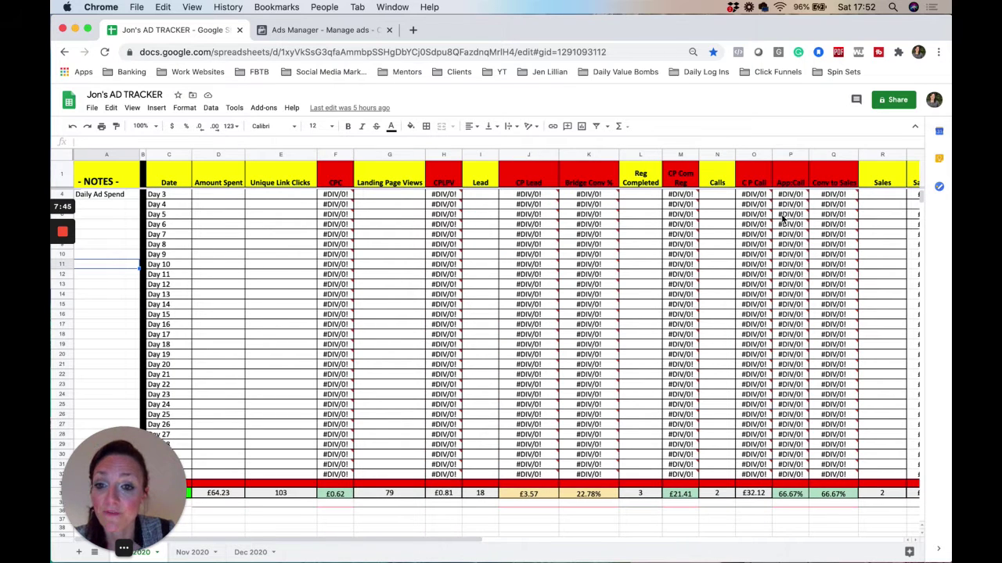
Step: Switch to Ads Manager and examine the campaign metrics through Landing page views, checking them against the ad tracker's columns
left_click(319, 31)
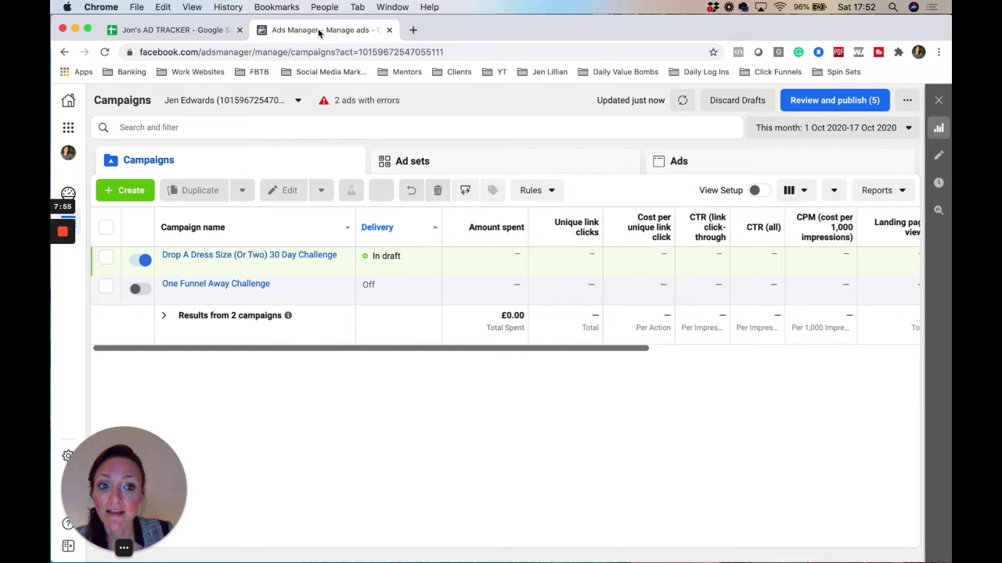
mouse_move(450, 560)
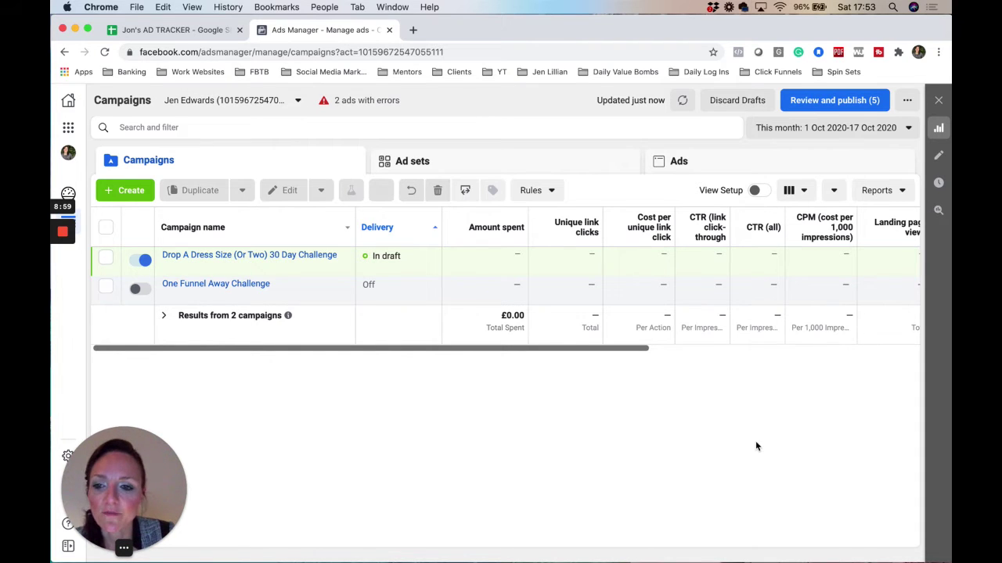
left_click(173, 31)
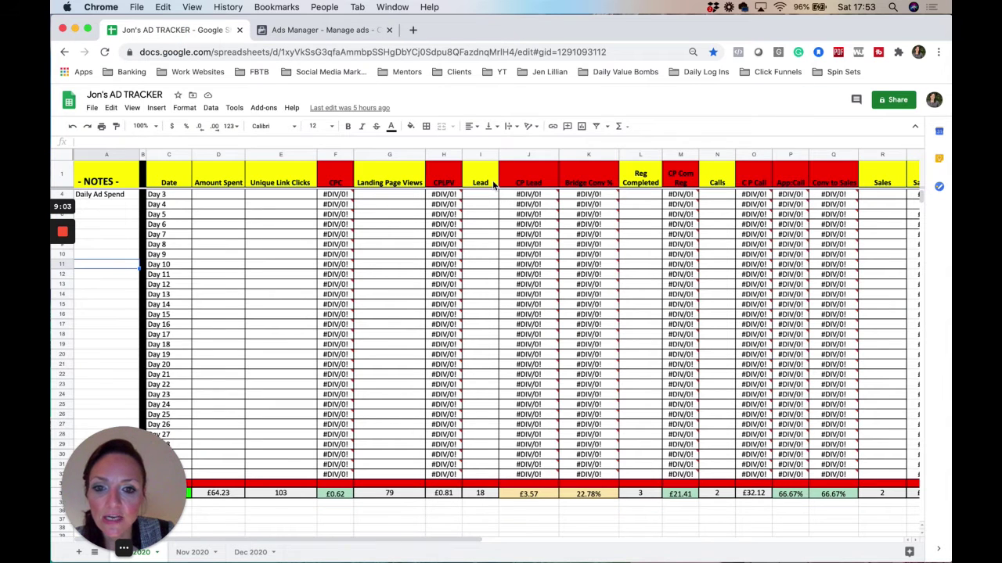
left_click(325, 29)
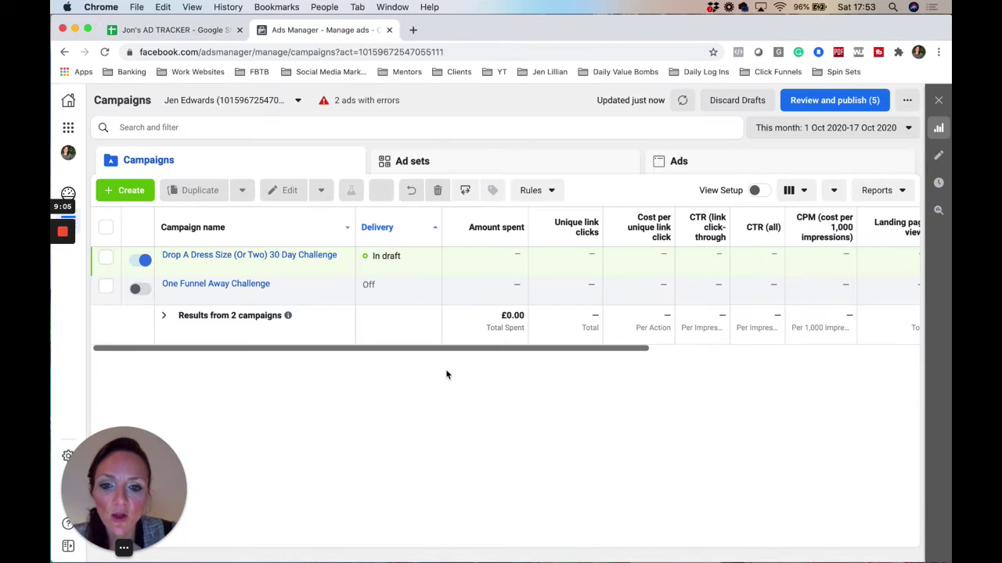
left_click_drag(434, 350, 320, 357)
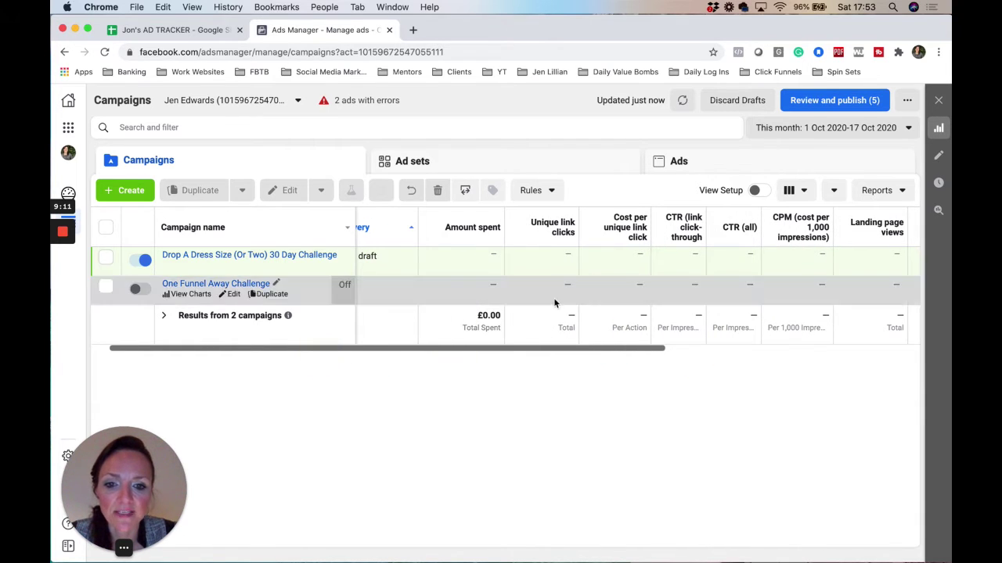
Step: In the ad tracker spreadsheet, examine the Day 1 and Day 2 figures from Landing Page Views through the conversion, sales and profit columns
left_click(153, 30)
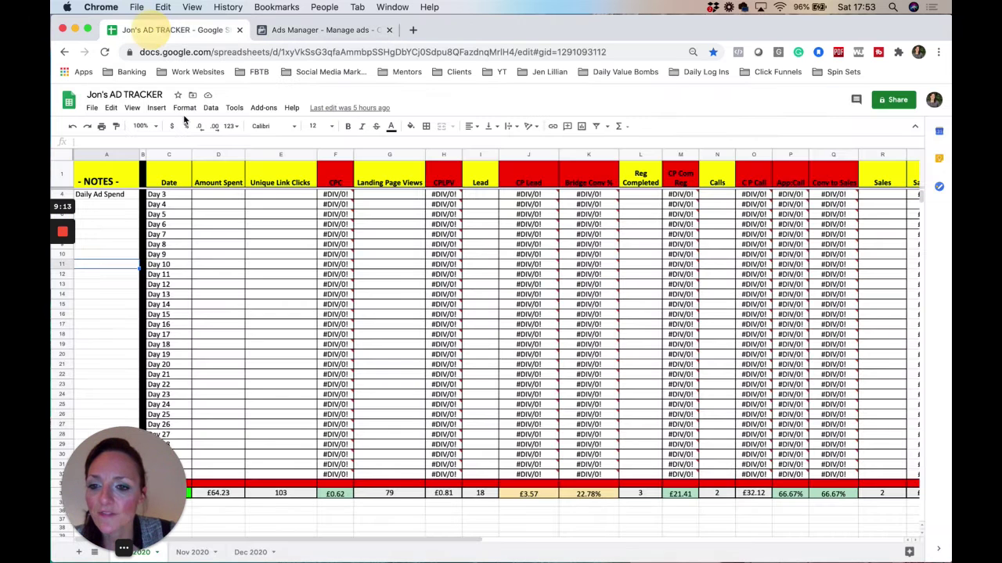
scroll(310, 229, "up", 2)
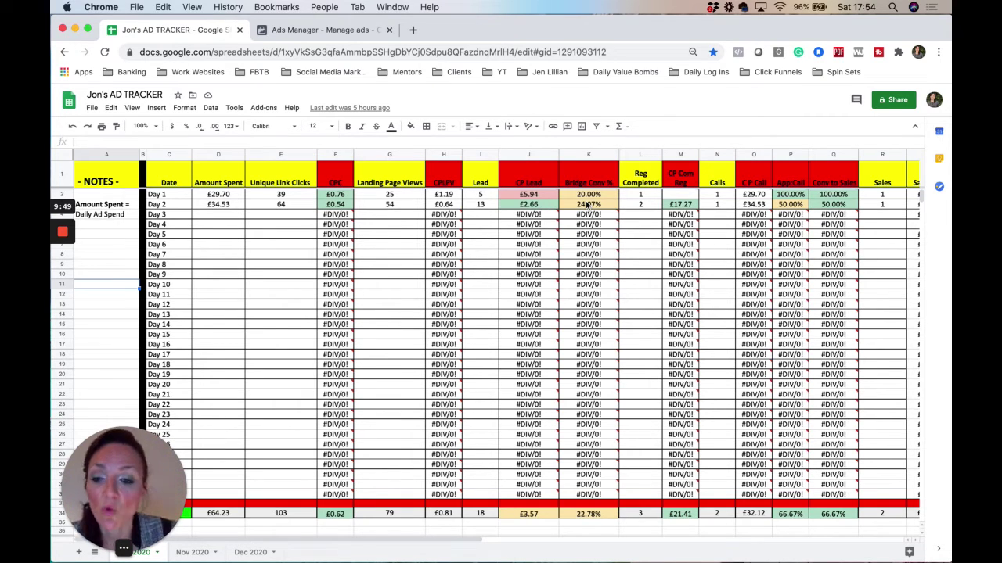
left_click(397, 195)
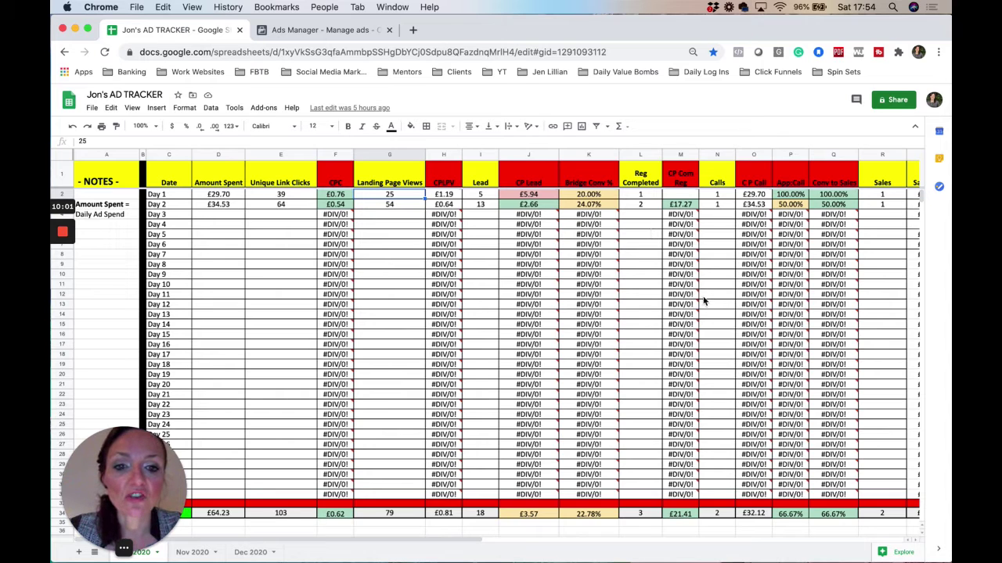
scroll(703, 301, "right", 5)
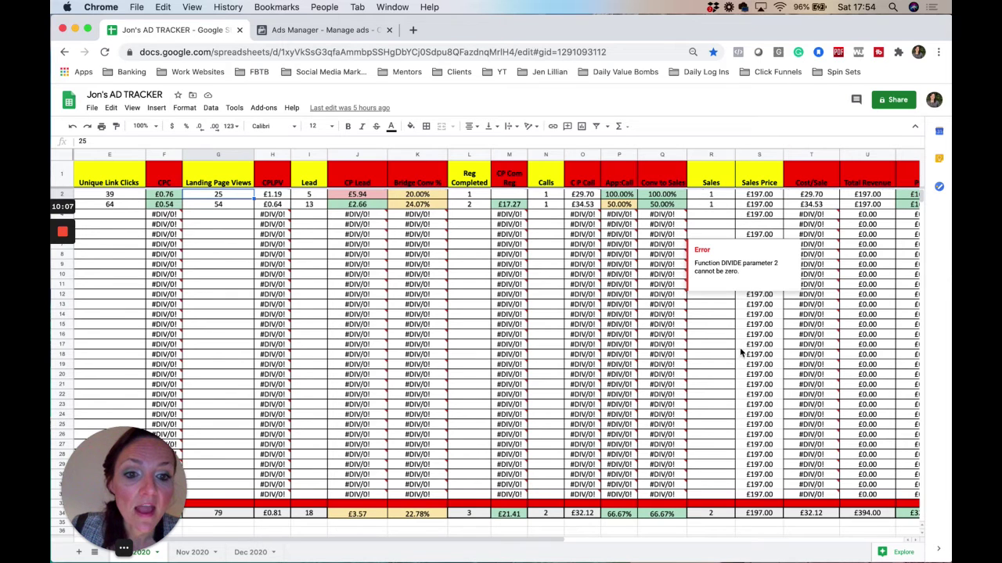
scroll(741, 350, "right", 5)
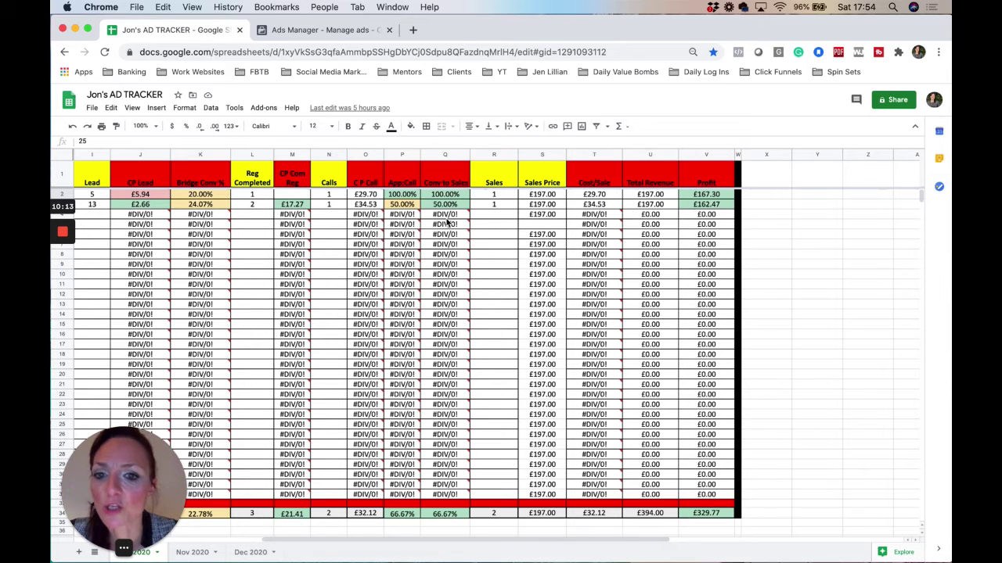
mouse_move(460, 249)
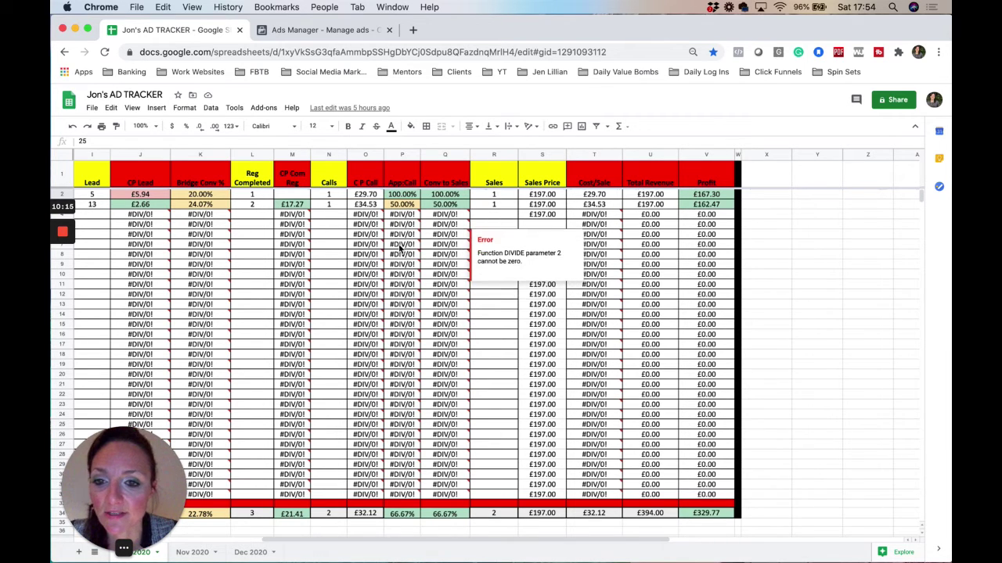
mouse_move(397, 253)
scroll(397, 253, "left", 3)
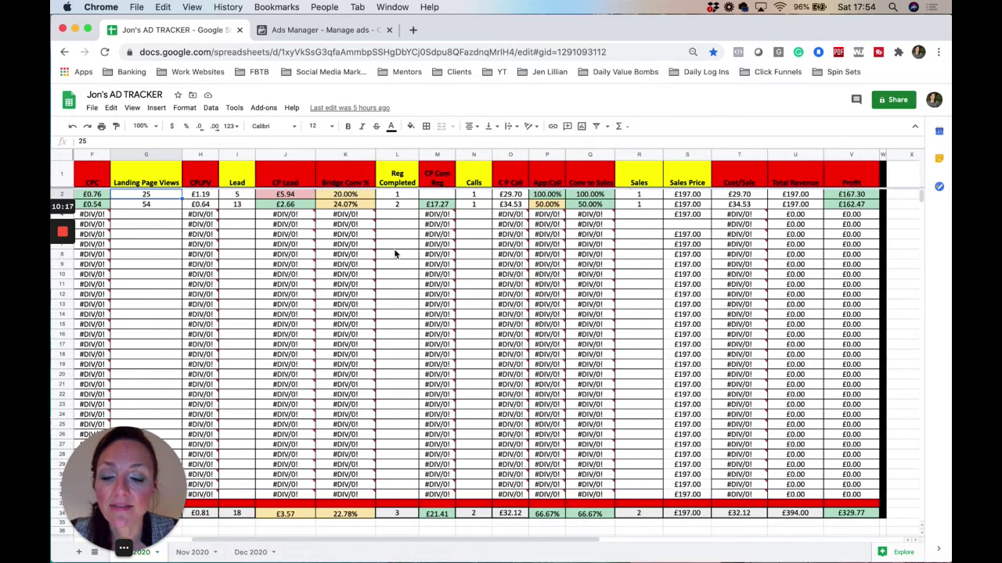
scroll(395, 254, "left", 5)
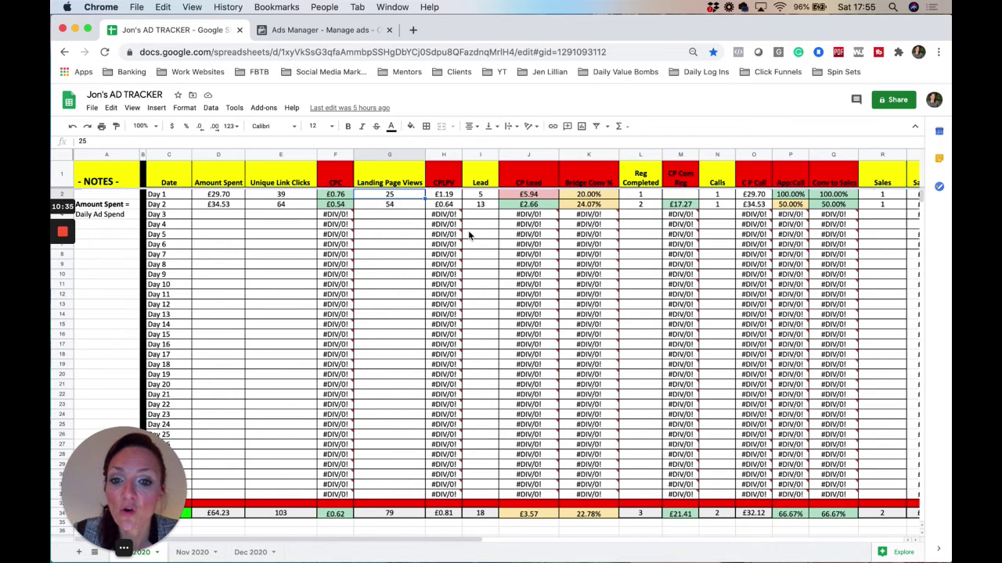
Step: Inspect the Day 2 completed registrations, Total Revenue and Profit cells in the October tracker
scroll(468, 230, "right", 2)
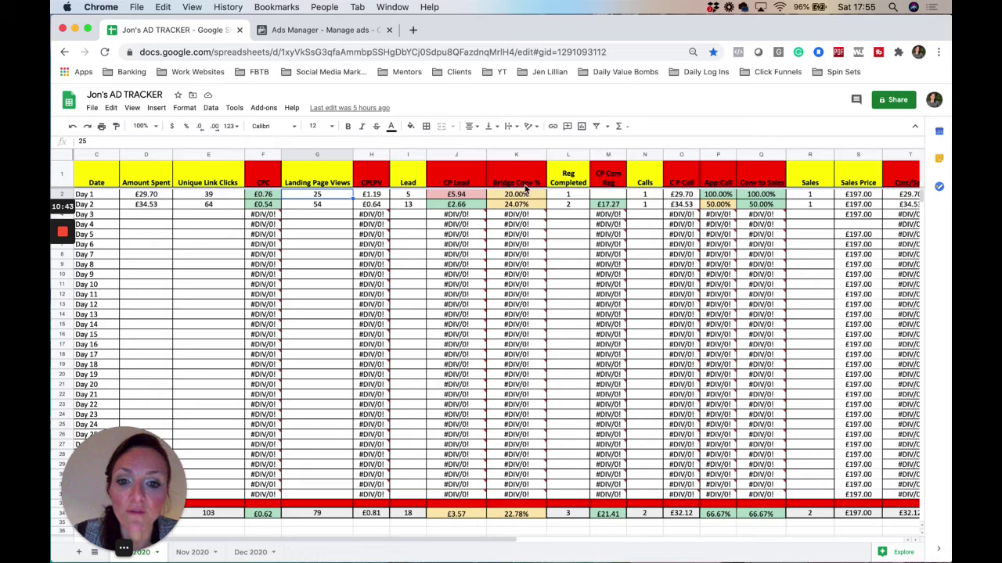
scroll(577, 259, "right", 3)
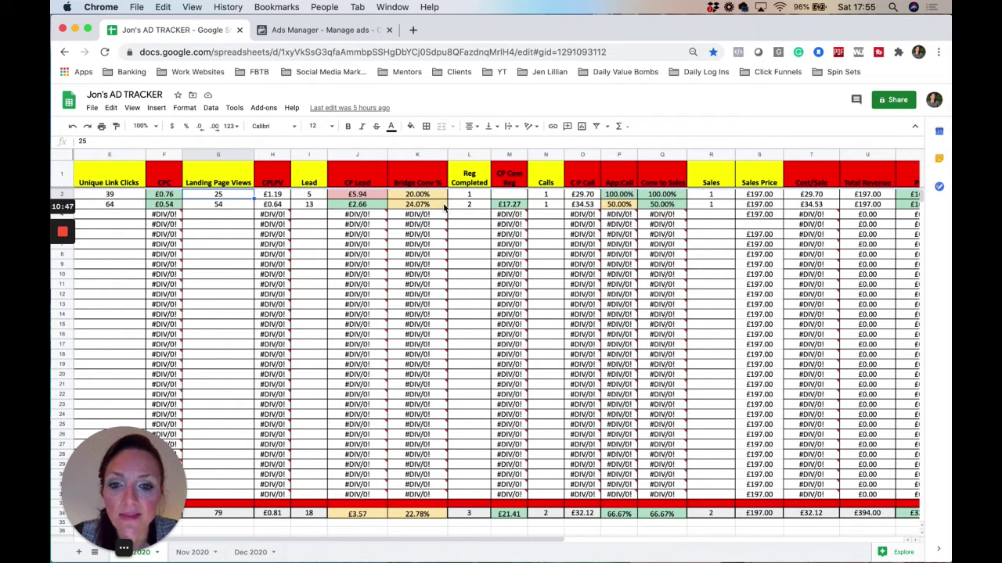
left_click(470, 204)
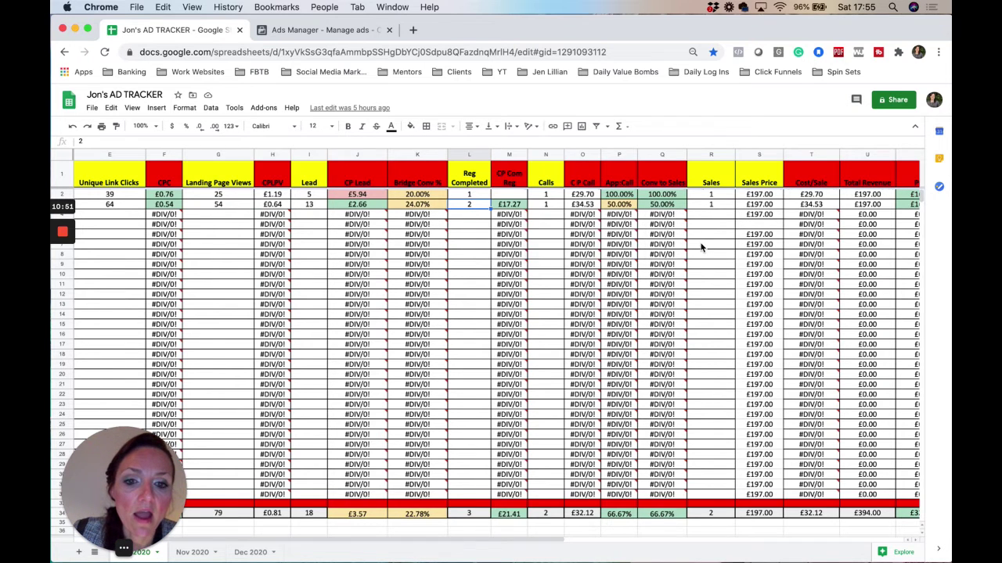
scroll(702, 244, "right", 5)
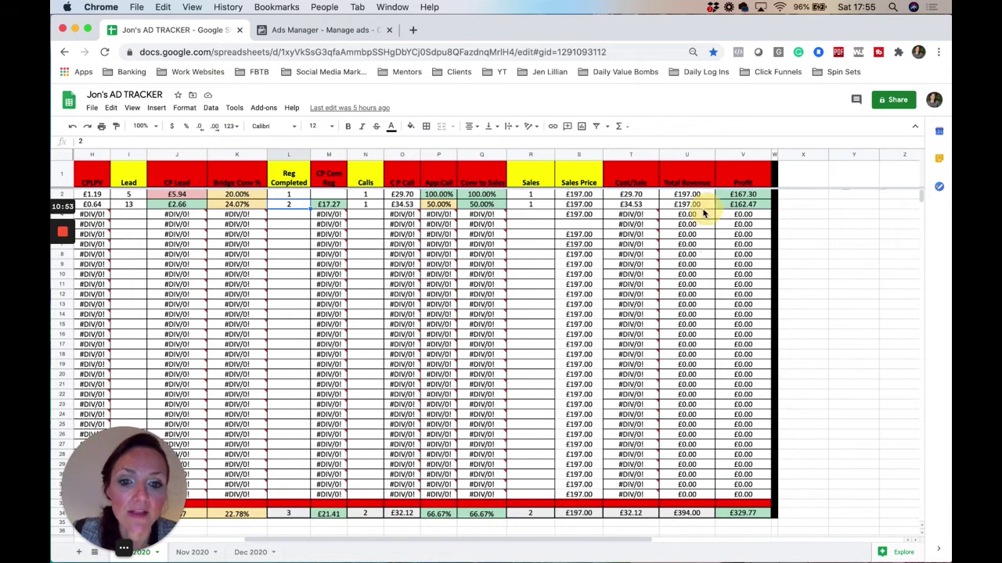
left_click_drag(720, 205, 689, 205)
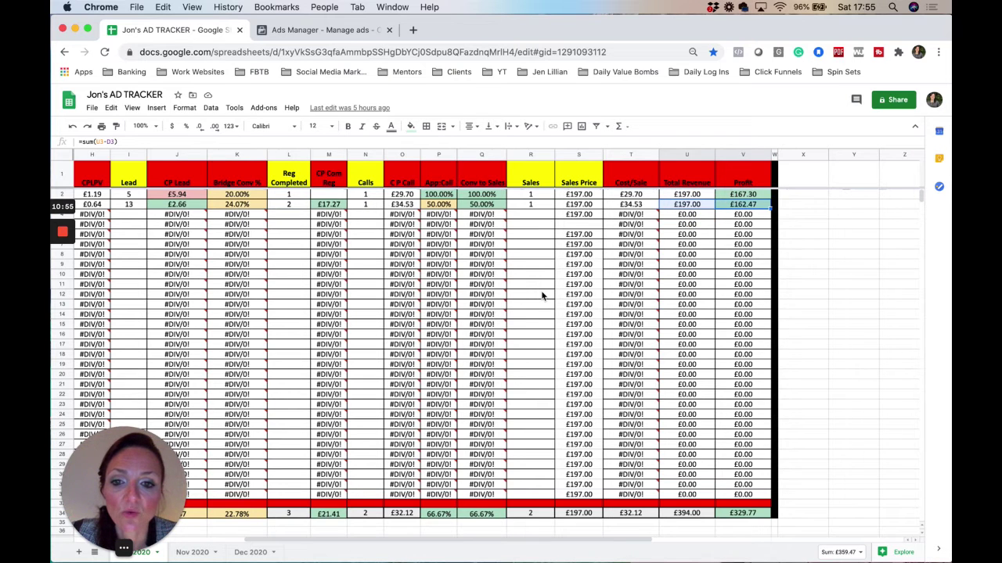
scroll(541, 291, "left", 4)
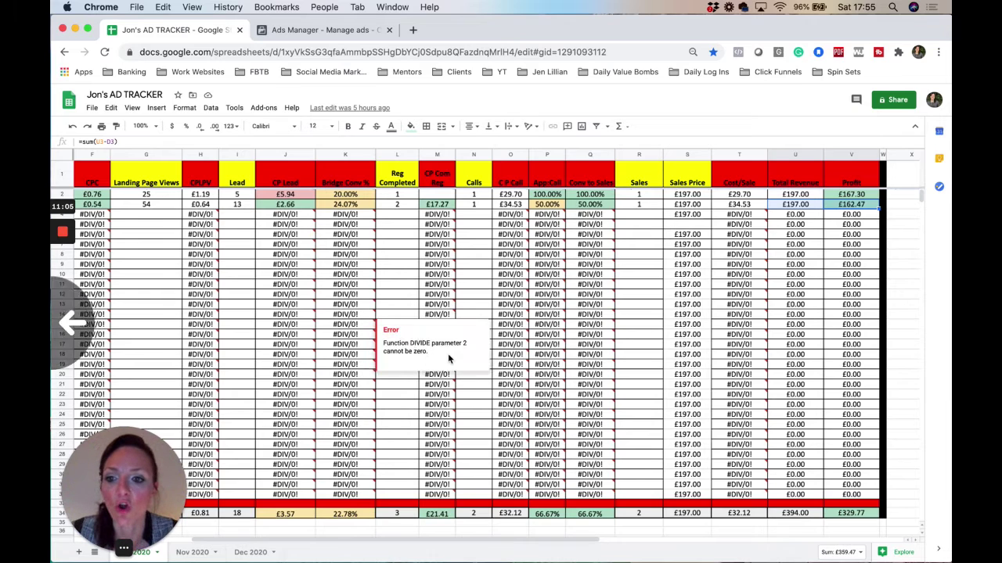
key("super+bracketleft")
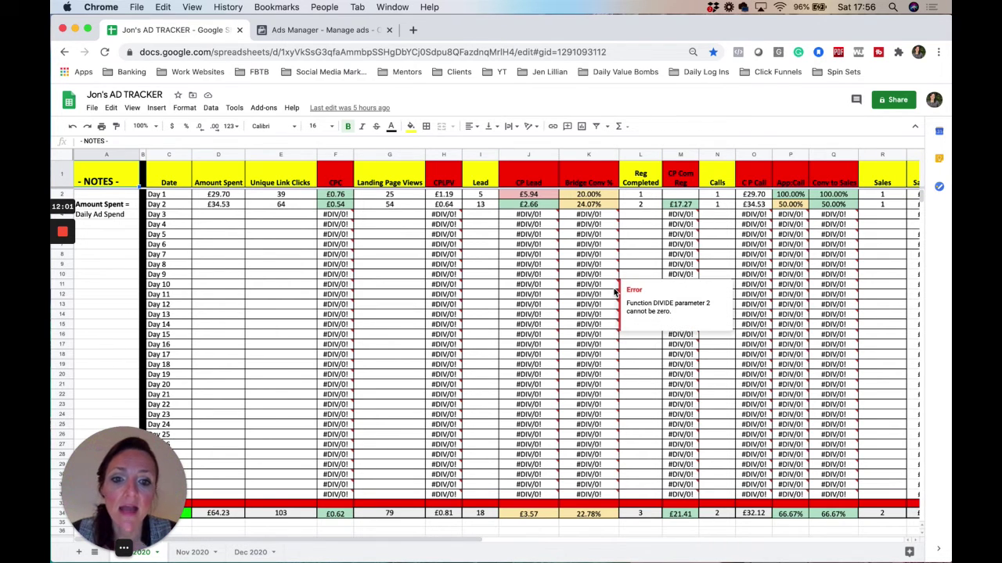
Step: Review the tracker's lead, call, sales, cost per sale and profit columns for the recorded days
scroll(616, 292, "right", 2)
scroll(615, 292, "right", 6)
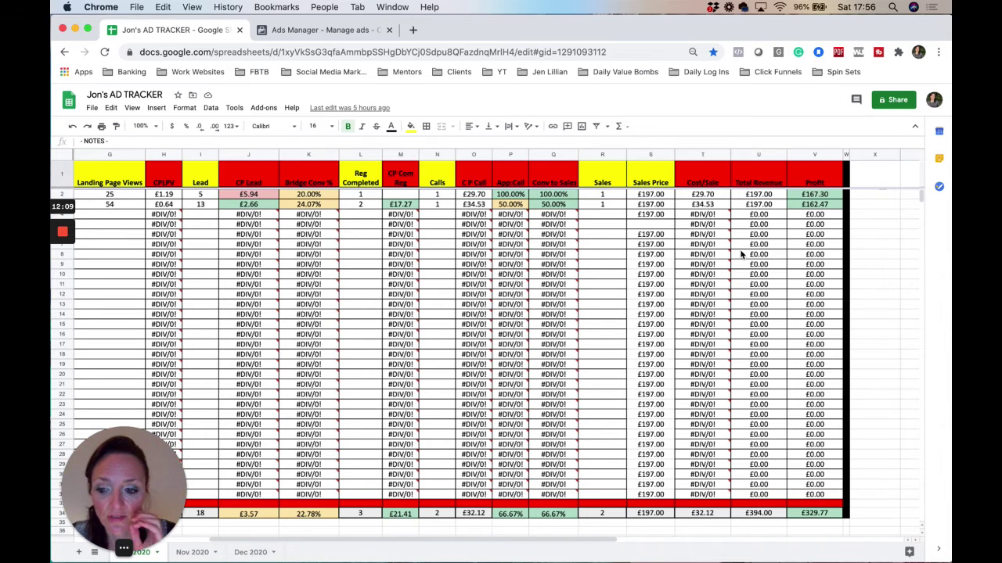
mouse_move(566, 239)
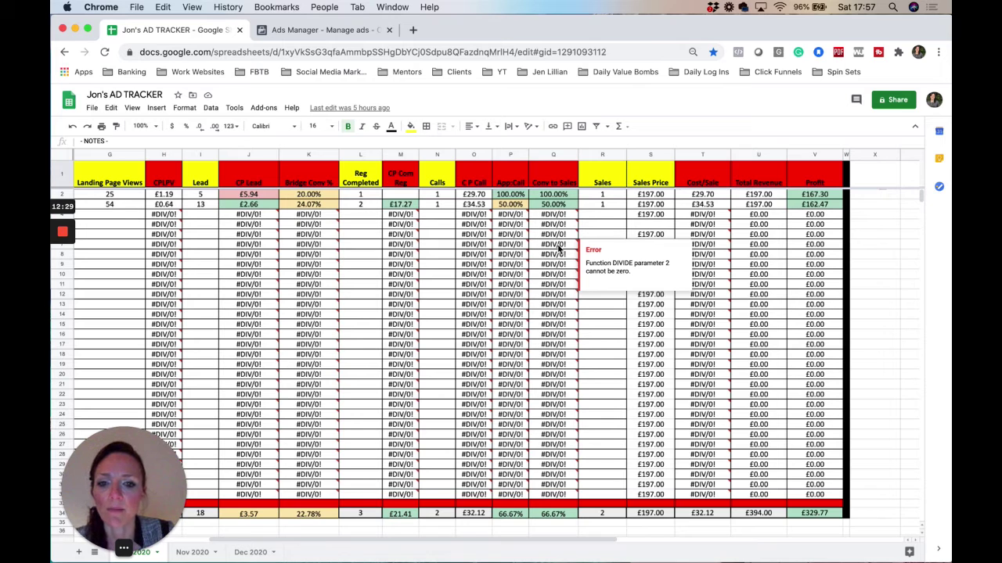
scroll(558, 247, "left", 1)
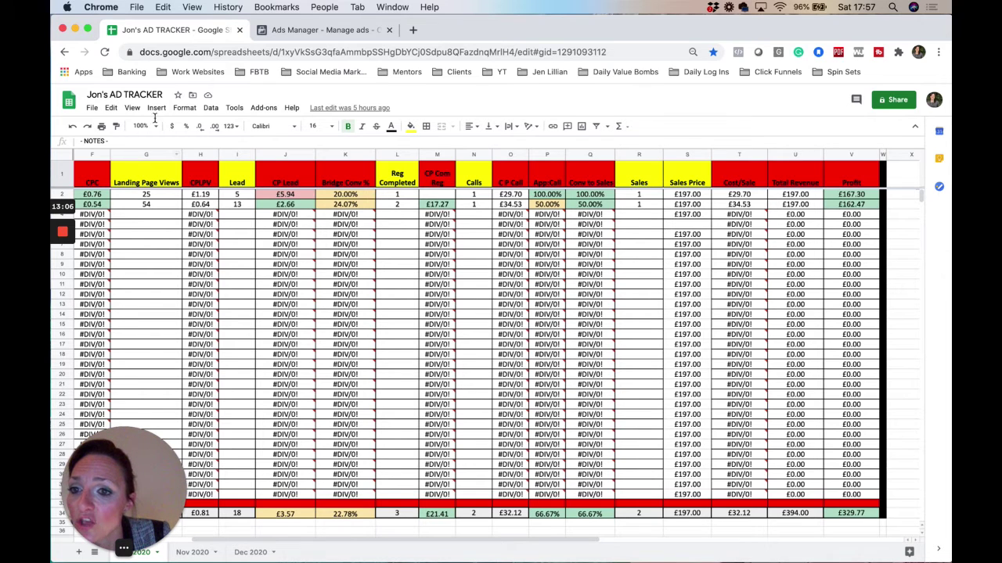
Step: Look up where other currencies are offered among the tracker's number formats, and leave without applying one
left_click(185, 108)
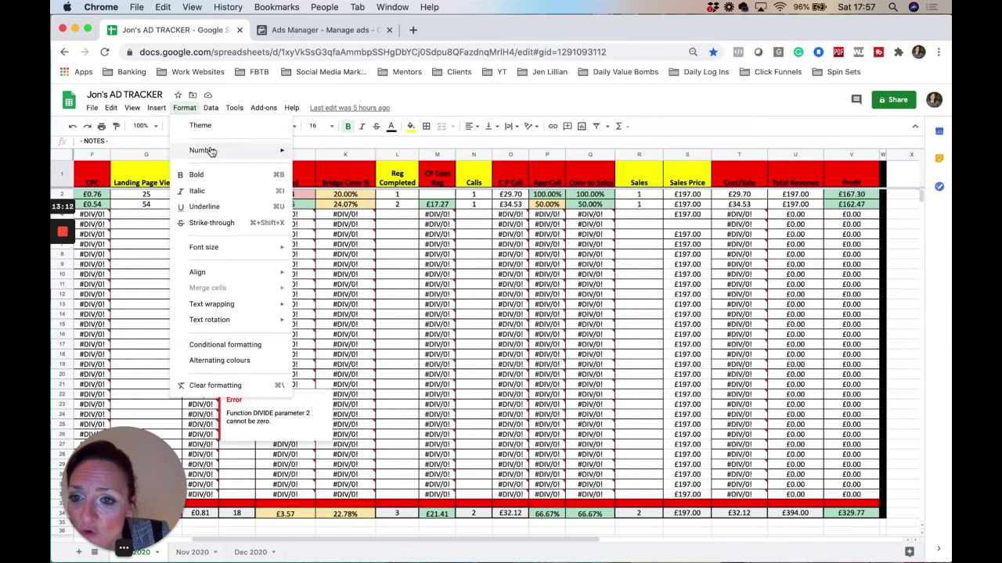
mouse_move(206, 149)
mouse_move(352, 399)
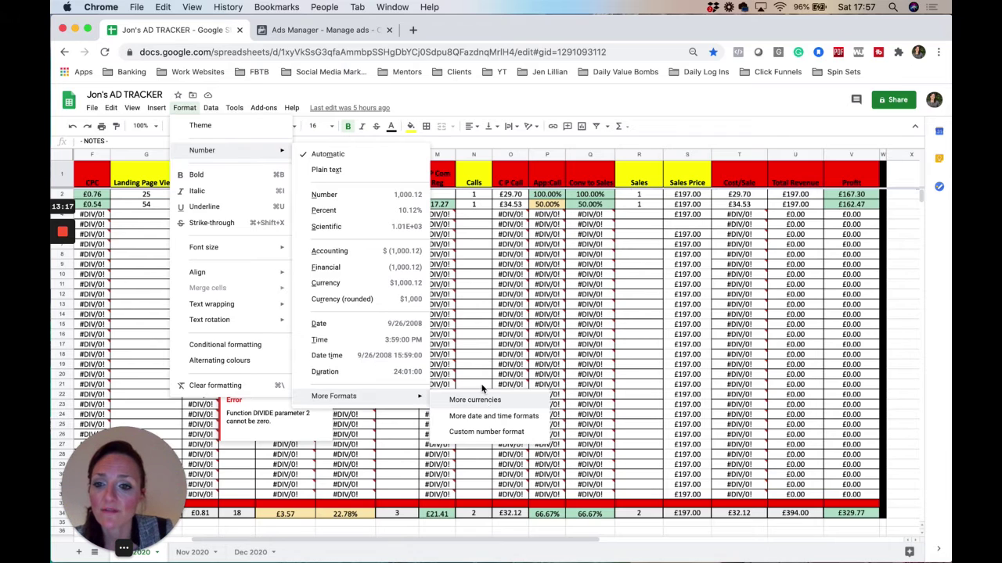
left_click(658, 102)
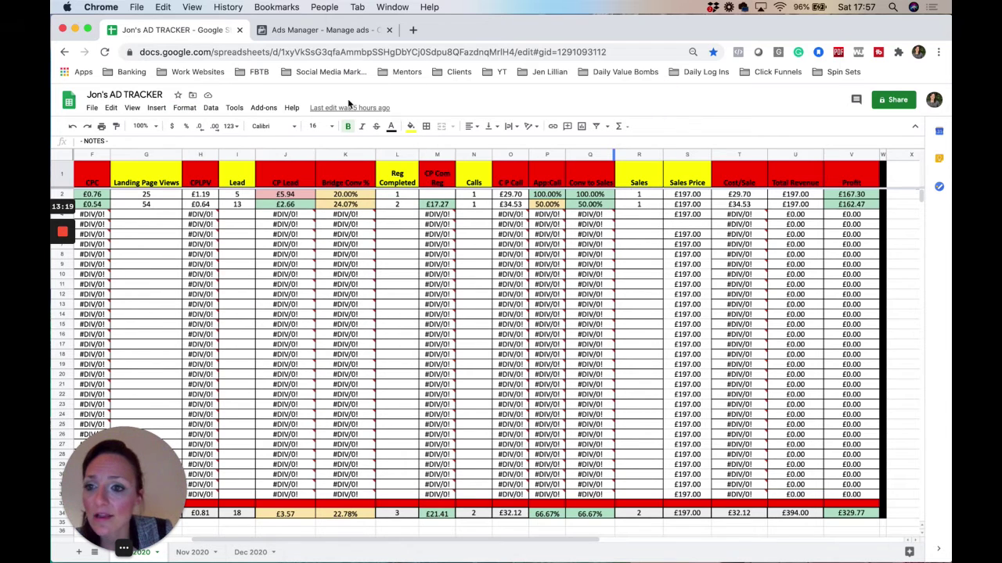
Step: Bring up the options for making a copy of the ad tracker spreadsheet, and dismiss them without creating the copy
left_click(93, 108)
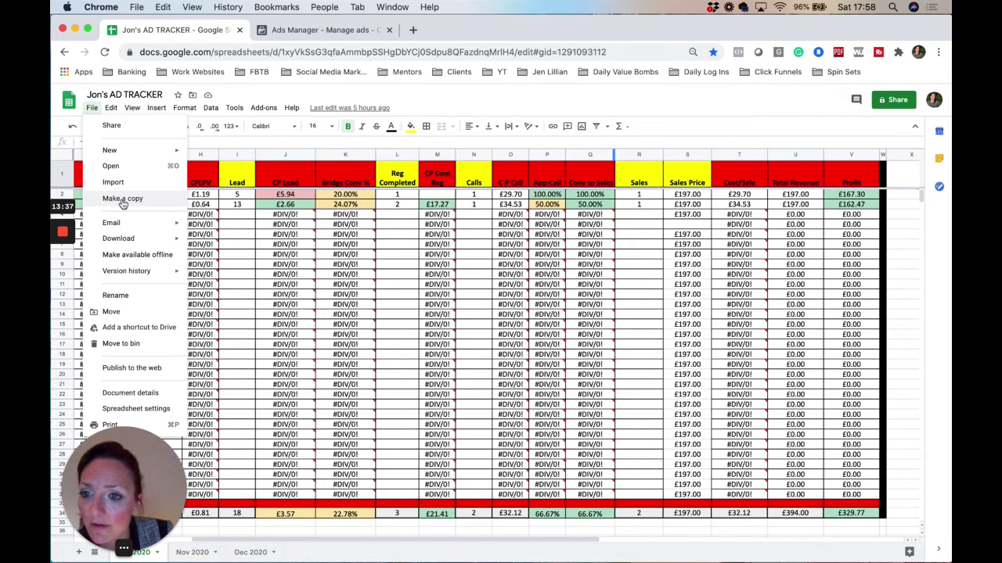
left_click(109, 199)
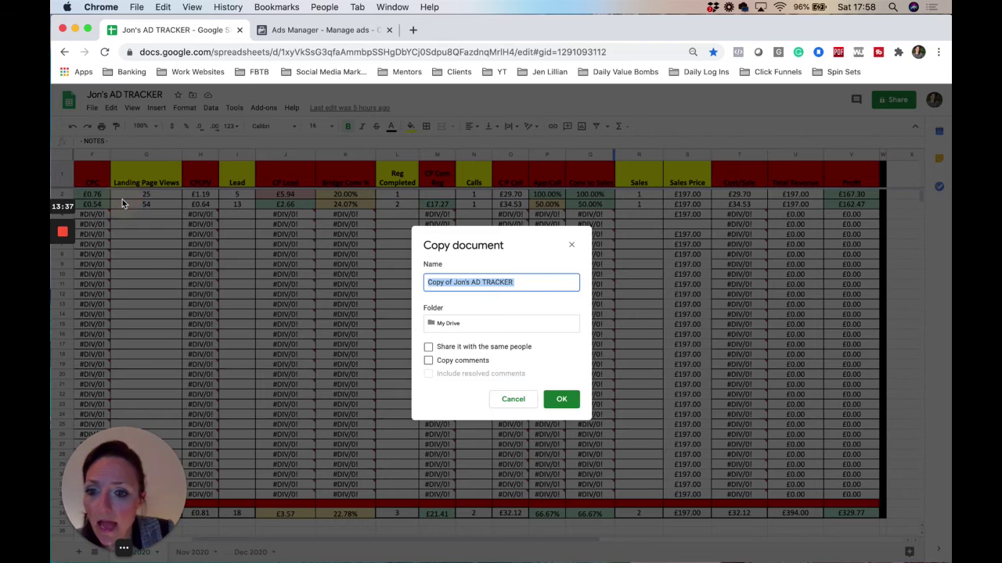
left_click(572, 249)
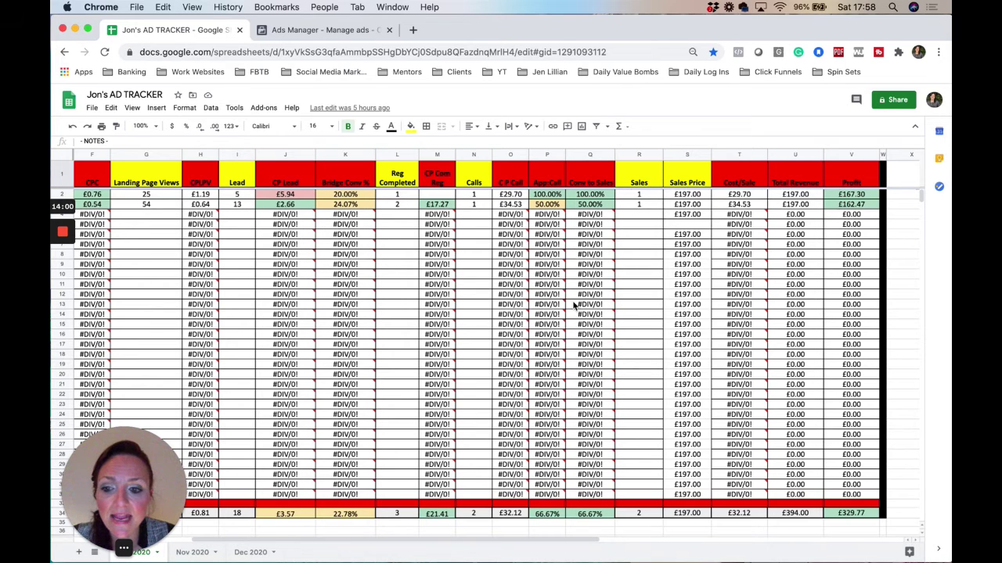
mouse_move(573, 307)
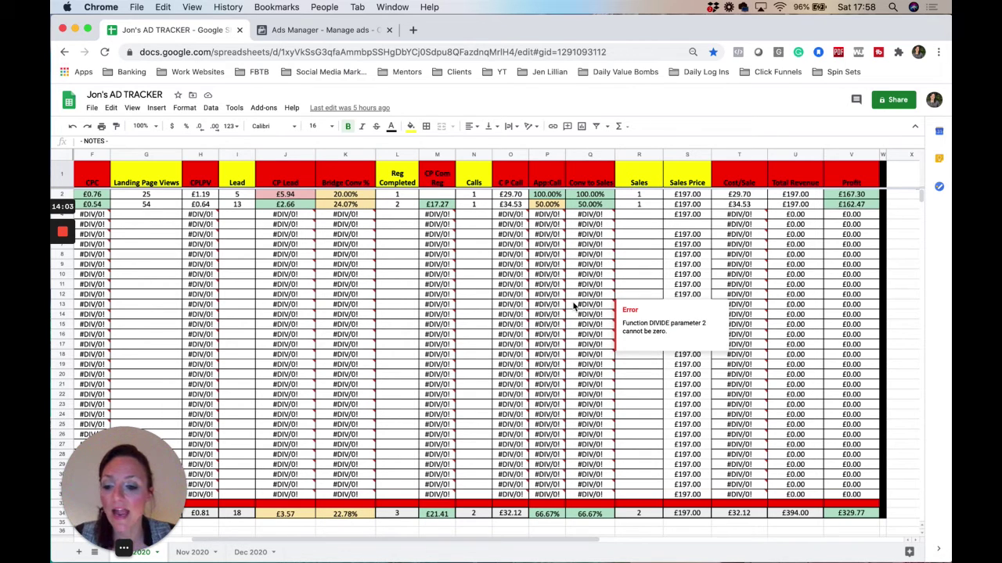